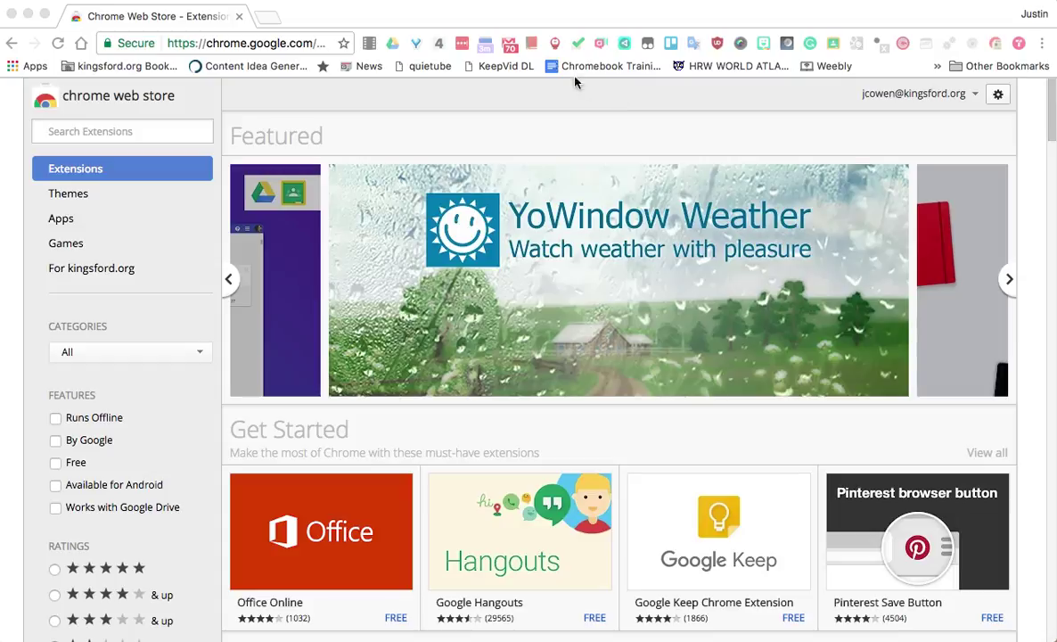
- Search the Chrome Web Store extensions for 'toby'
click(491, 18)
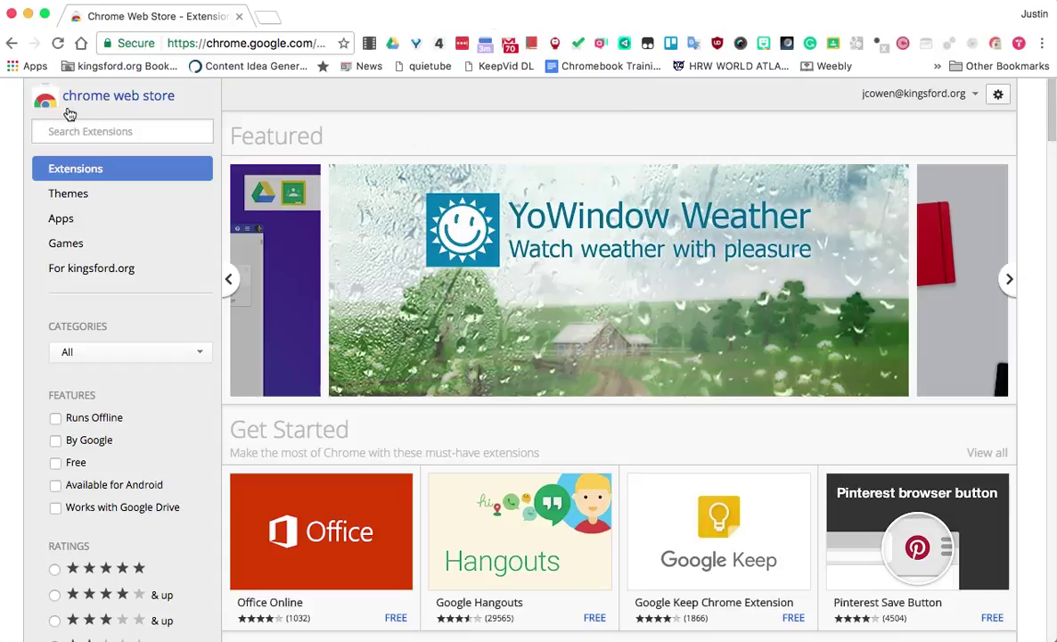
click(107, 135)
text(toby)
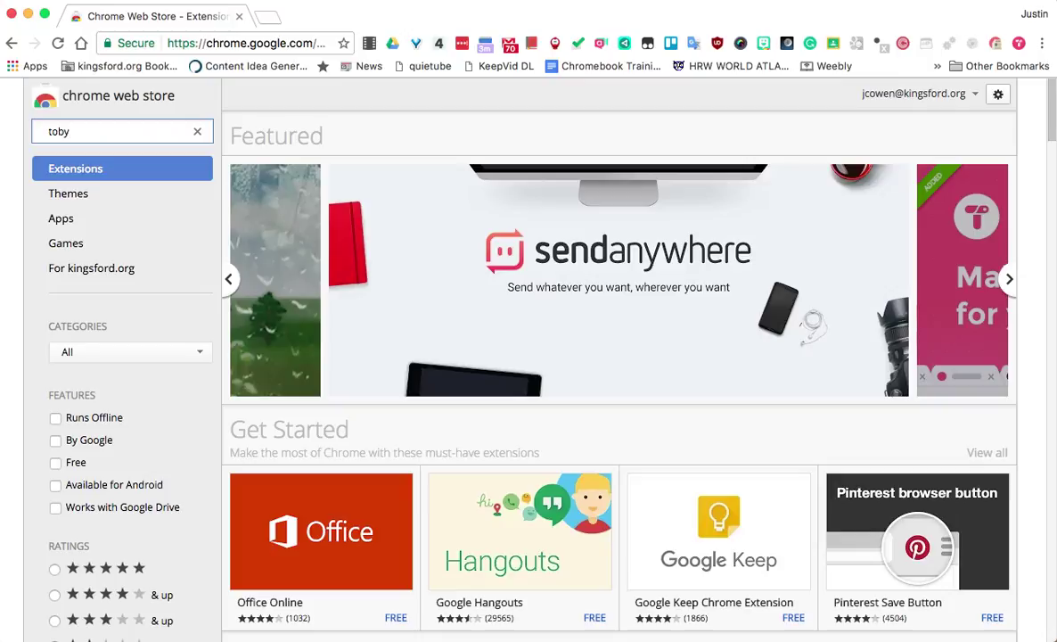
key(Return)
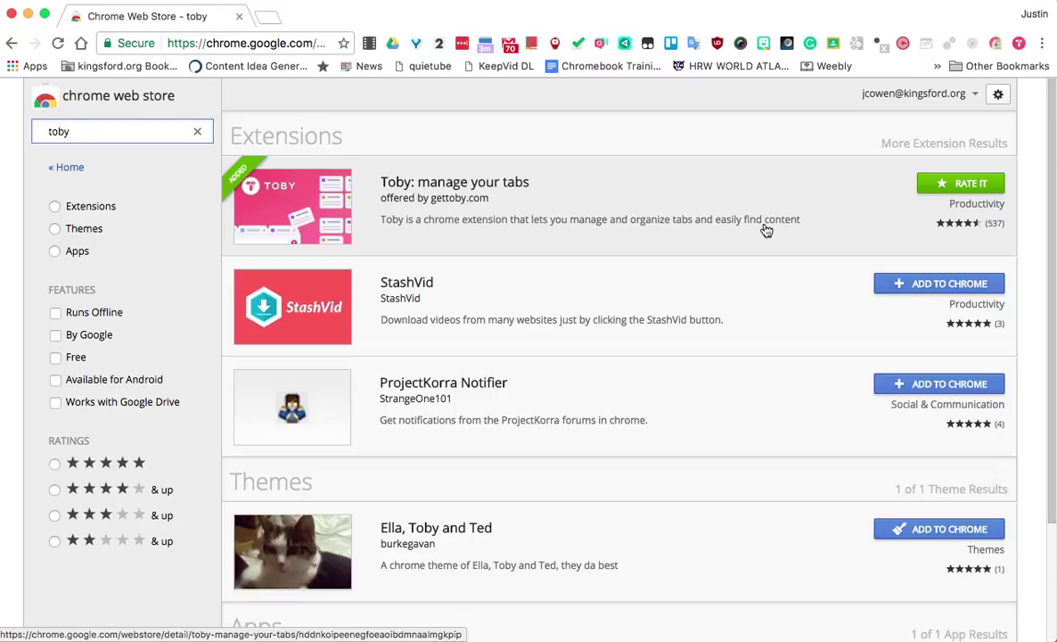
- Open the Toby result, scroll to the saved lists, and bring up the Morning List's options menu
click(427, 204)
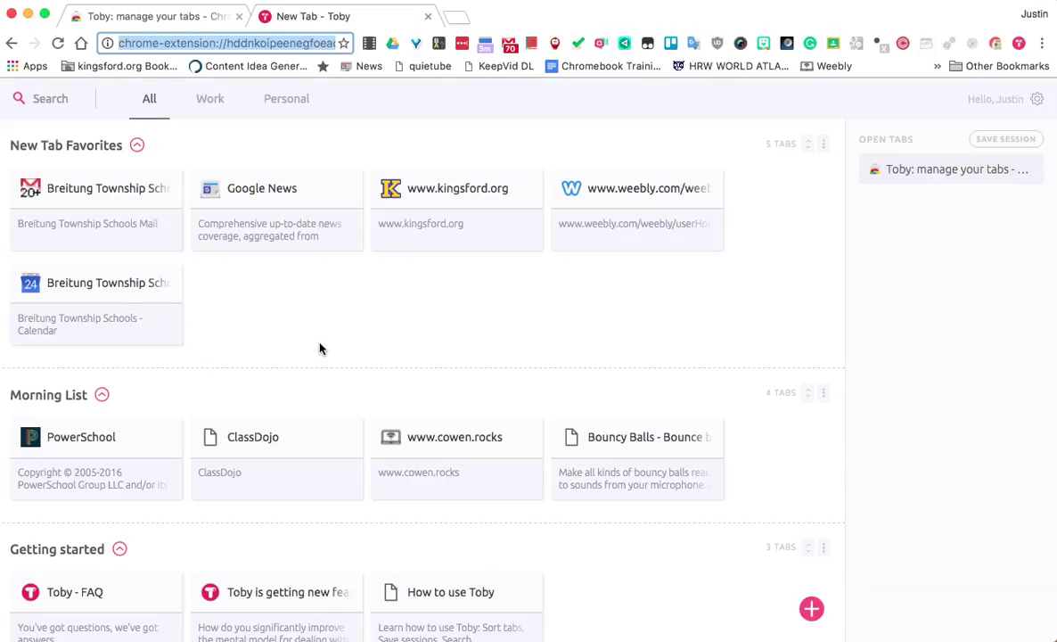
scroll(313, 339, down, 1)
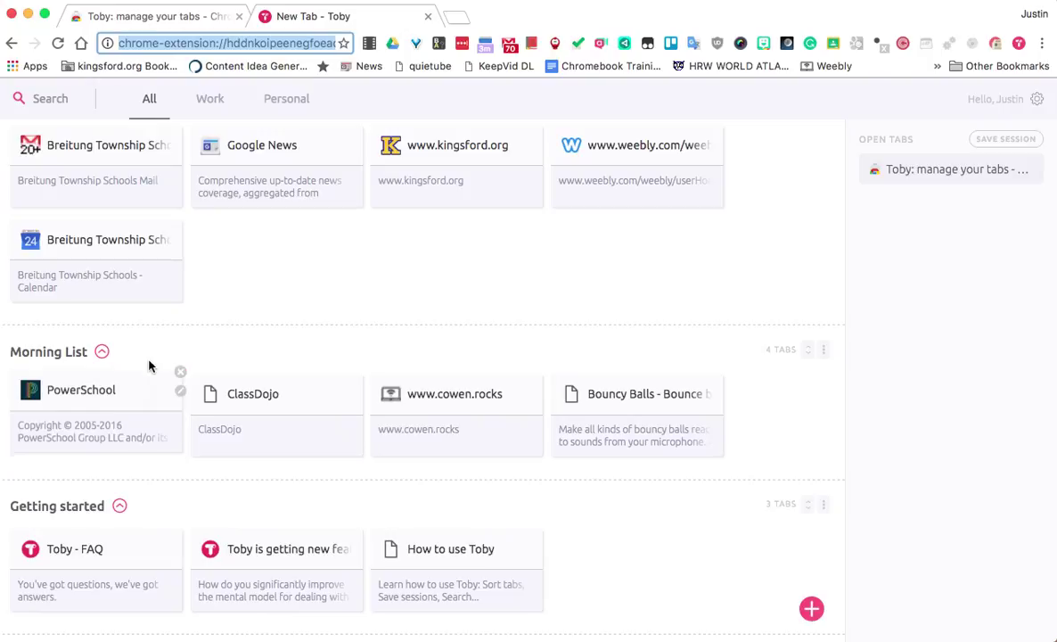
mouse_move(636, 457)
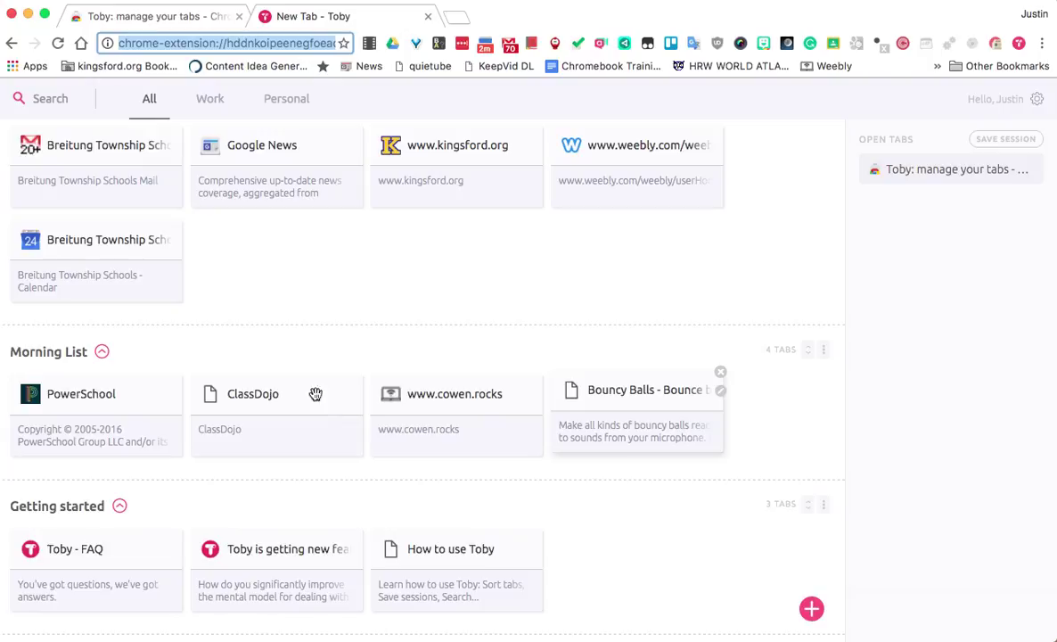
click(824, 351)
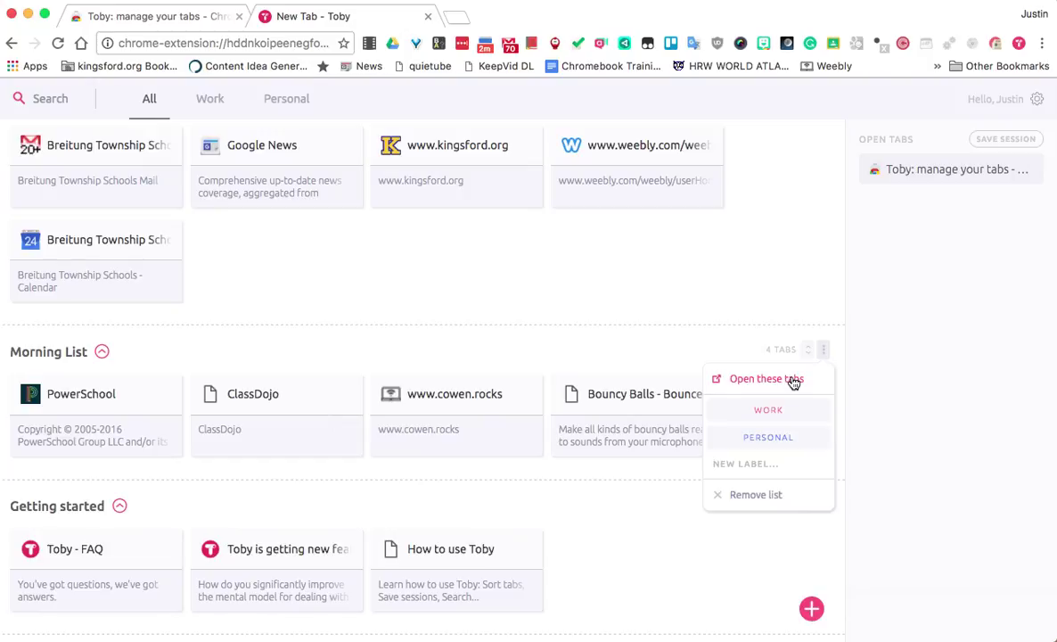
- Open all four Morning List sites as browser tabs with 'Open these tabs'
click(794, 382)
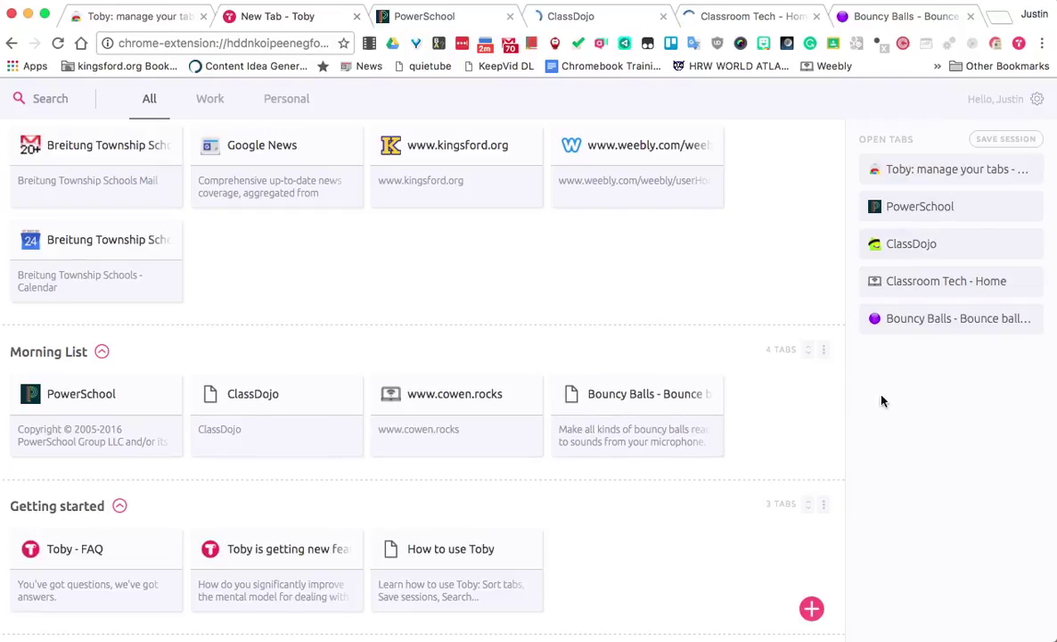
- Create an empty list titled 'Afternoon List' and start closing the Morning List tabs
click(811, 612)
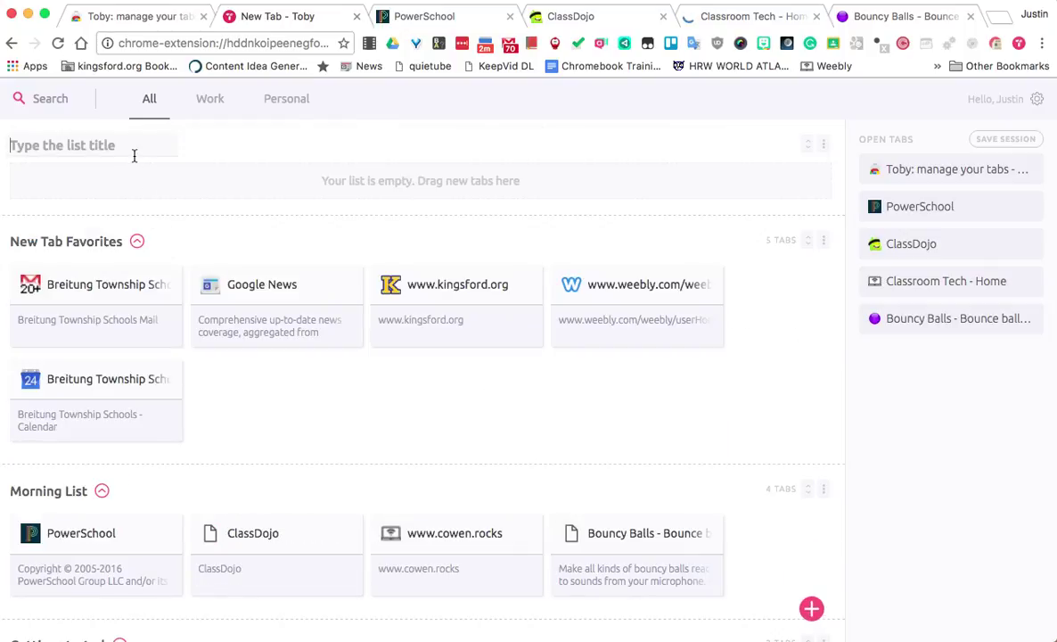
text(Af)
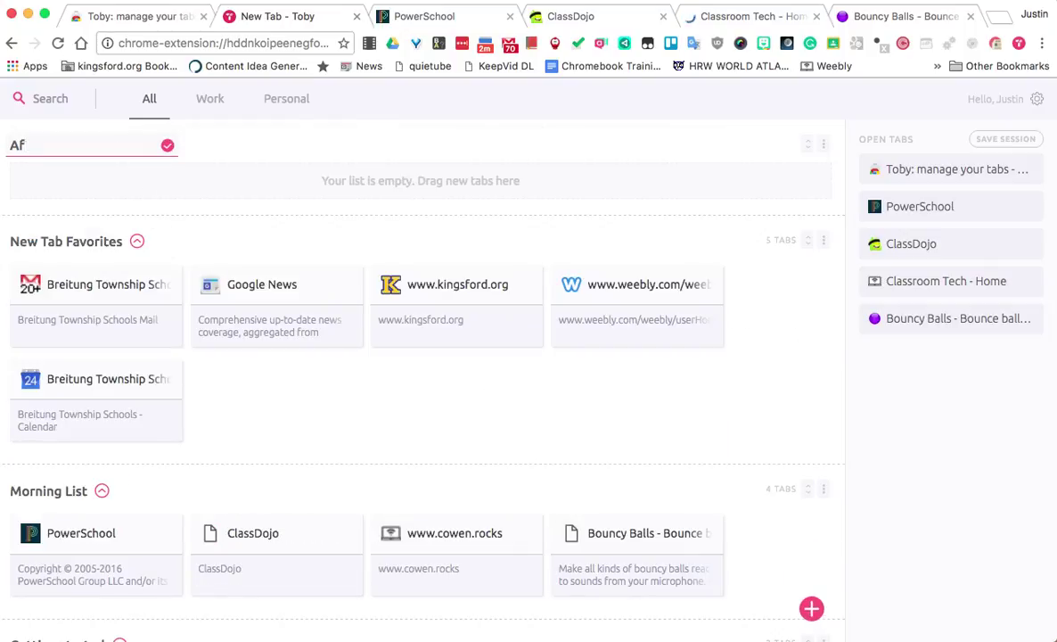
text(ternoon L)
text(ist)
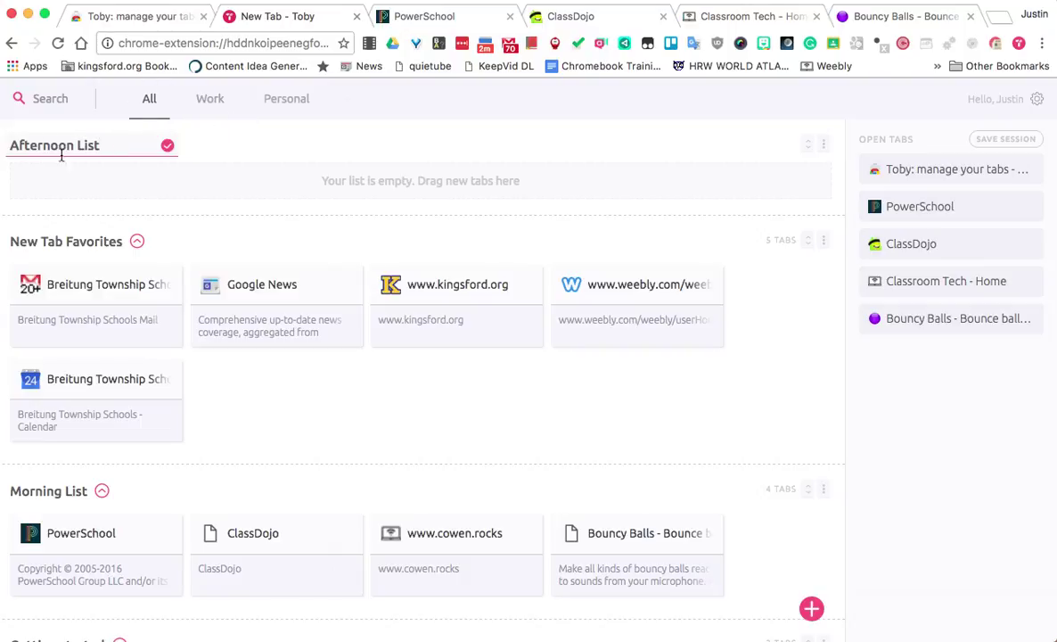
key(Return)
click(510, 17)
- Close the last Morning List tab and load the GoNoodle homepage via a 'gonoo' web search
click(510, 17)
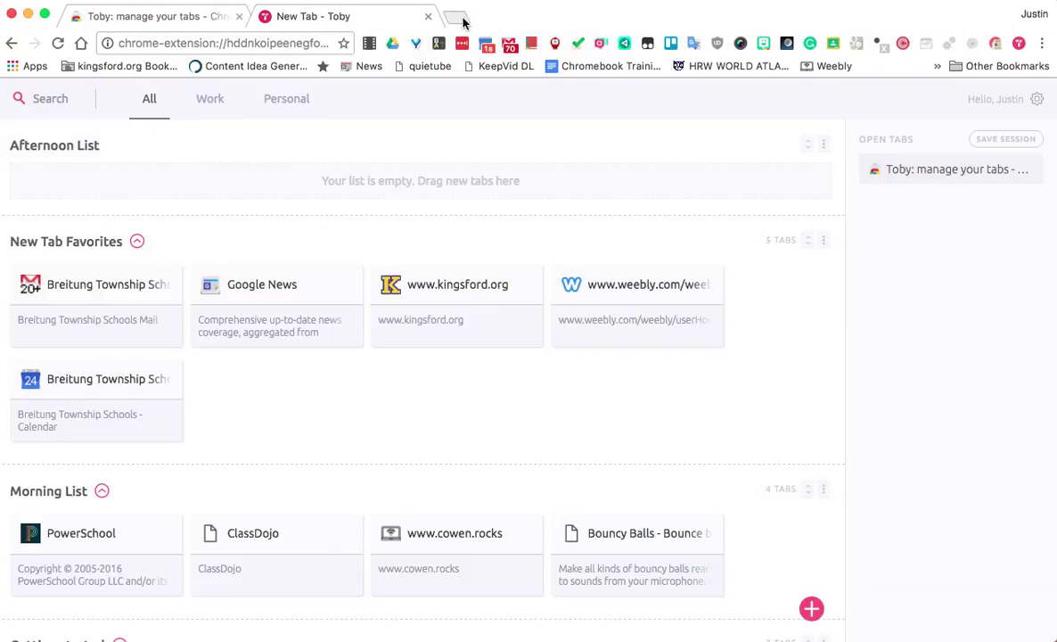
click(463, 18)
text(gonoo)
key(Return)
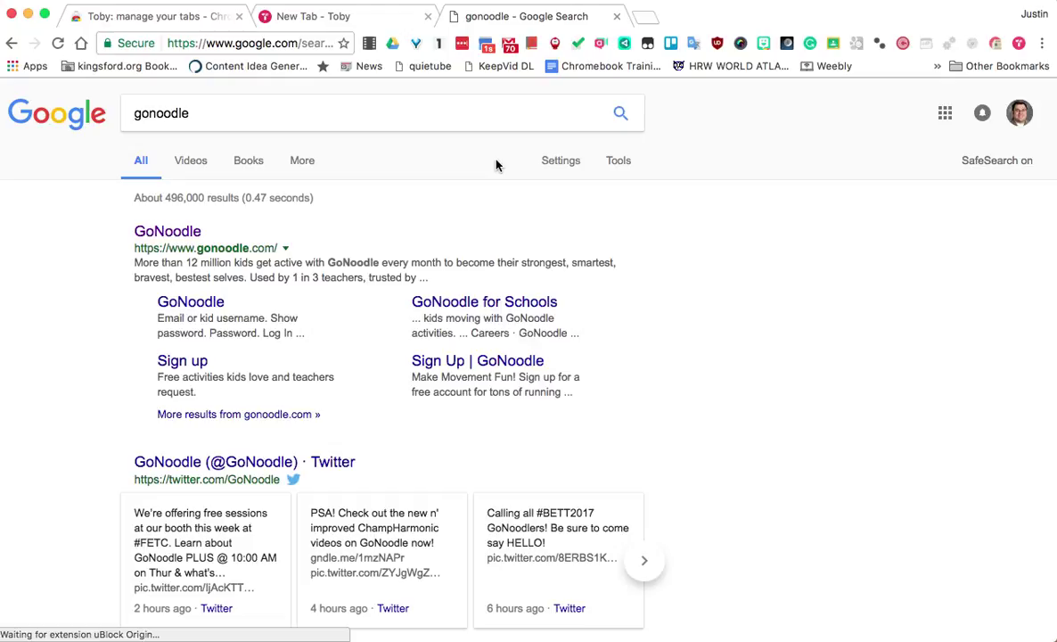
click(178, 236)
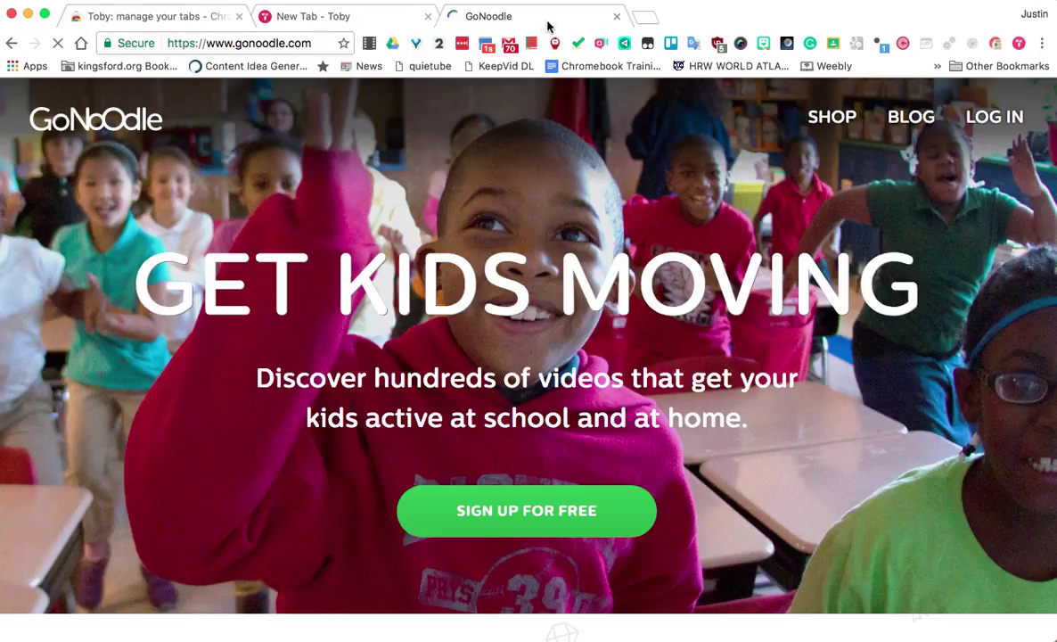
- Drag the GoNoodle tab from Open Tabs into Toby's Afternoon List
click(361, 18)
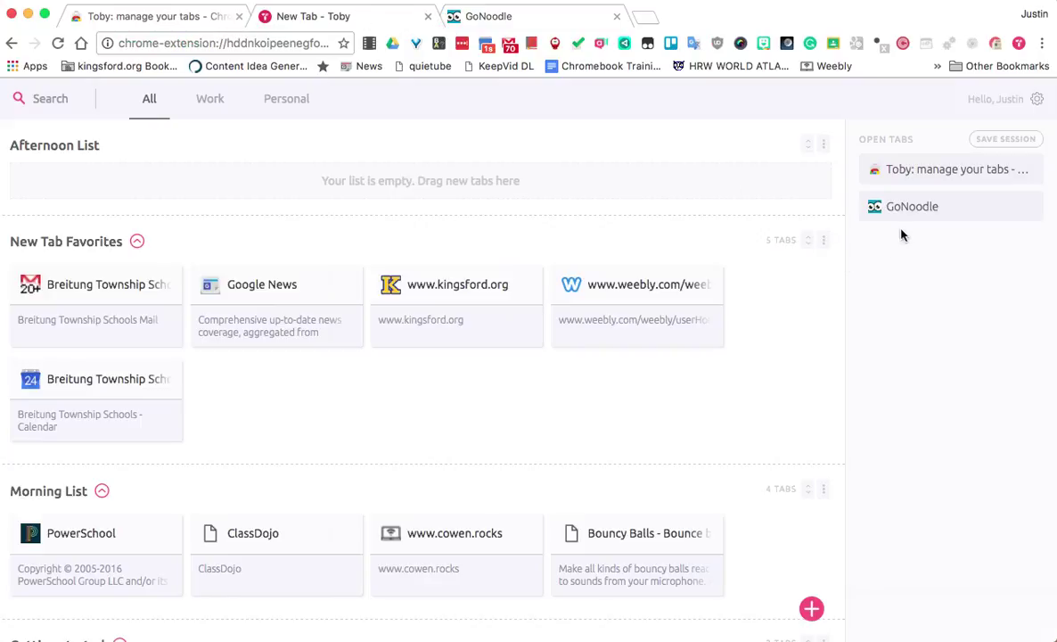
mouse_move(950, 207)
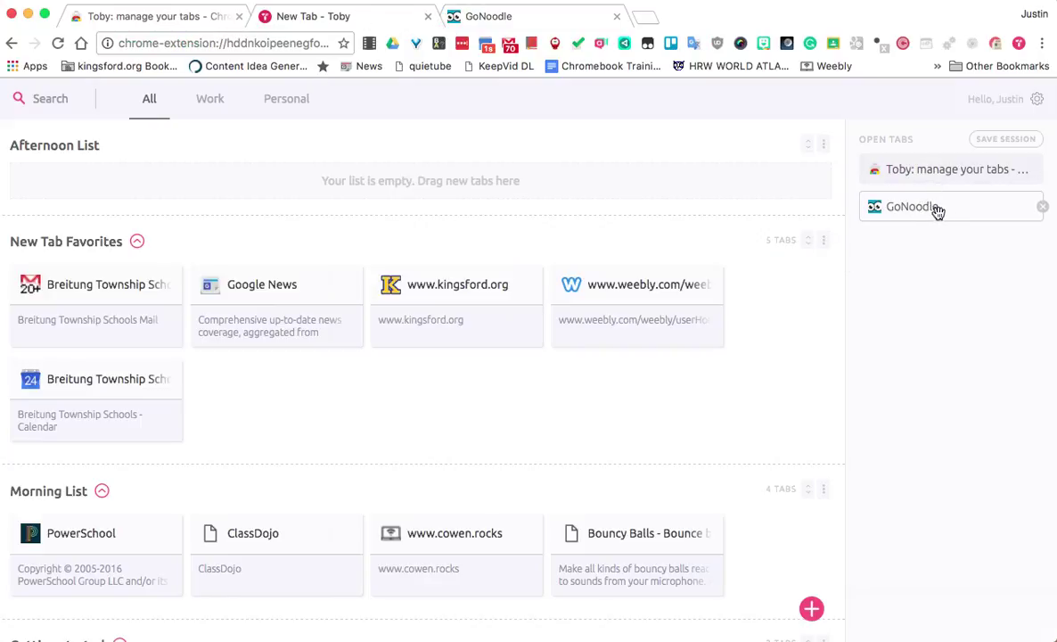
drag(976, 215, 513, 224)
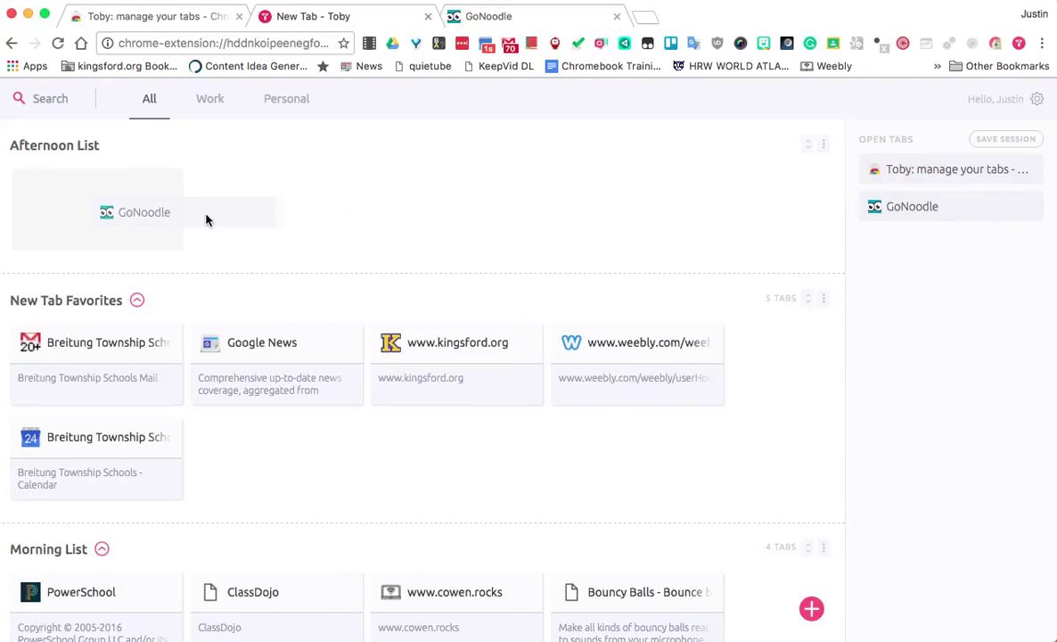
drag(513, 224, 169, 222)
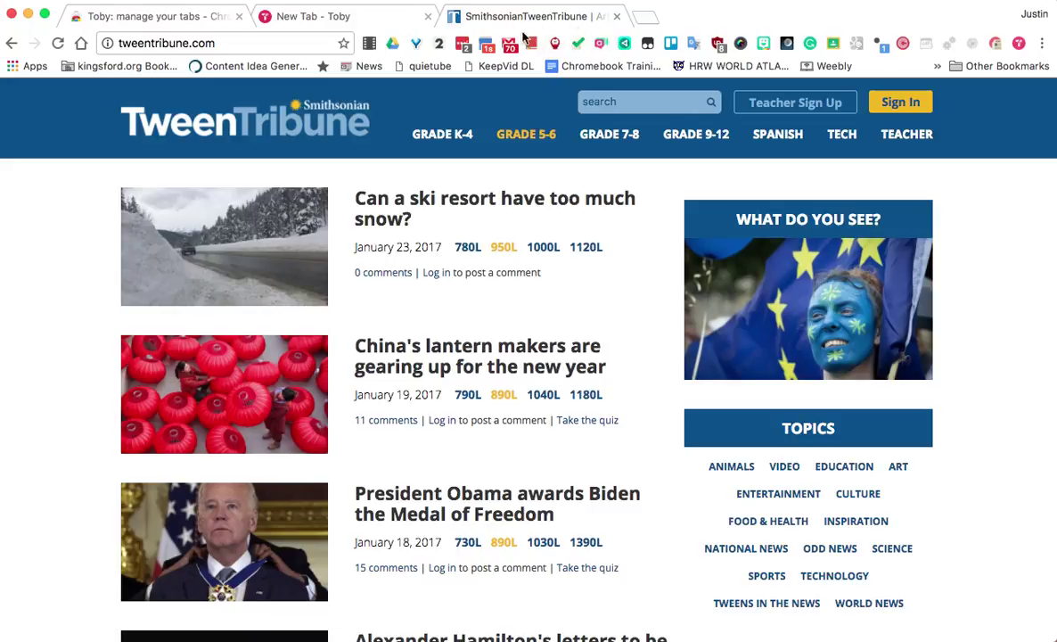
- Show TweenTribune's Grade K-4 articles, then return to the Toby tab
click(425, 133)
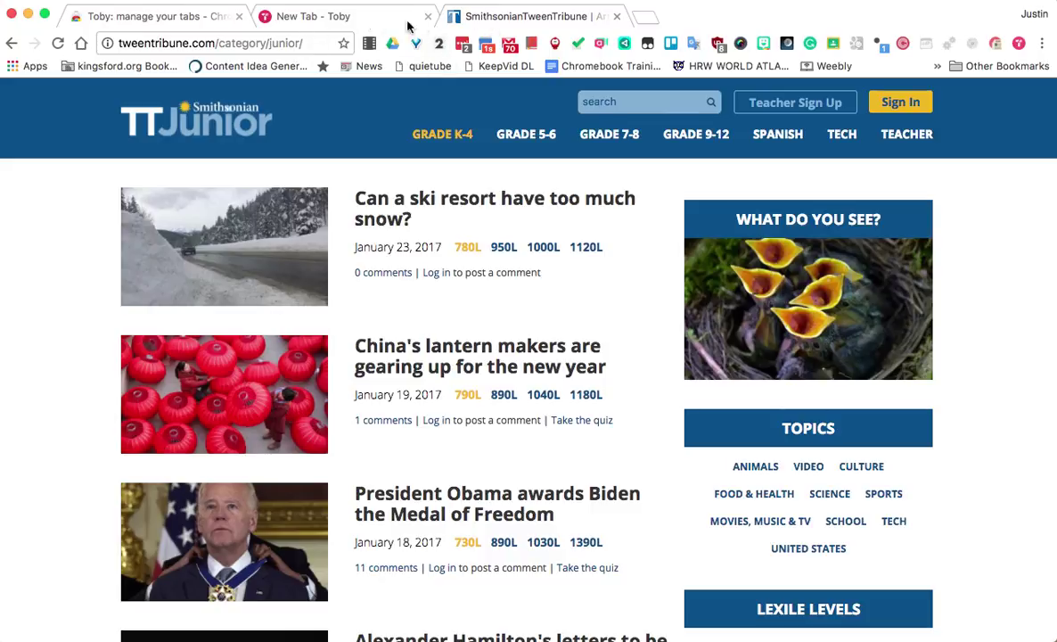
click(372, 27)
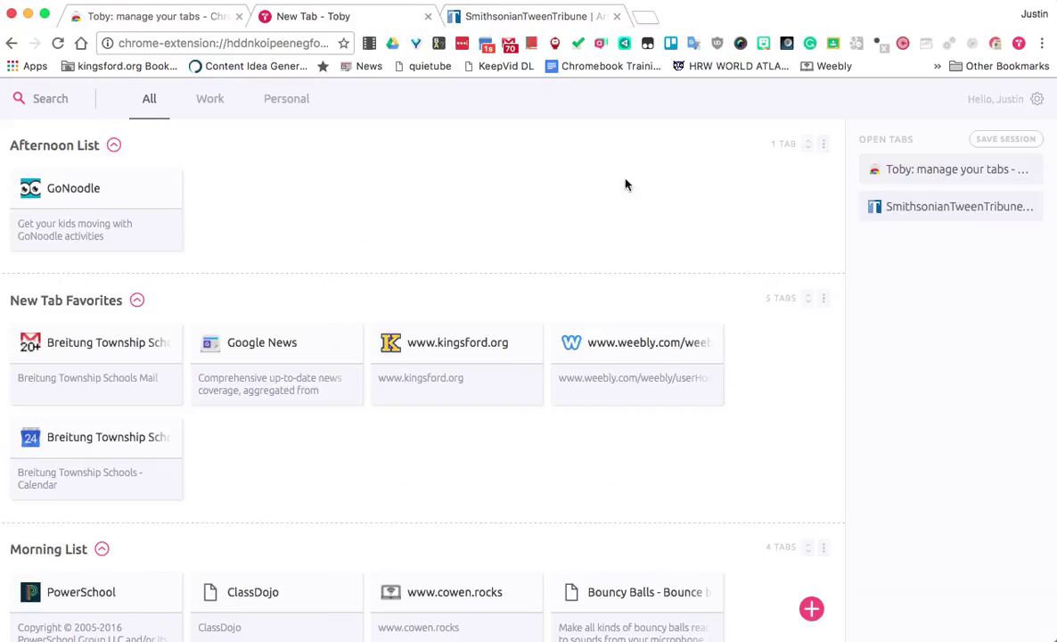
- Drag the SmithsonianTweenTribune tab into the Afternoon List beside GoNoodle
drag(927, 207, 339, 210)
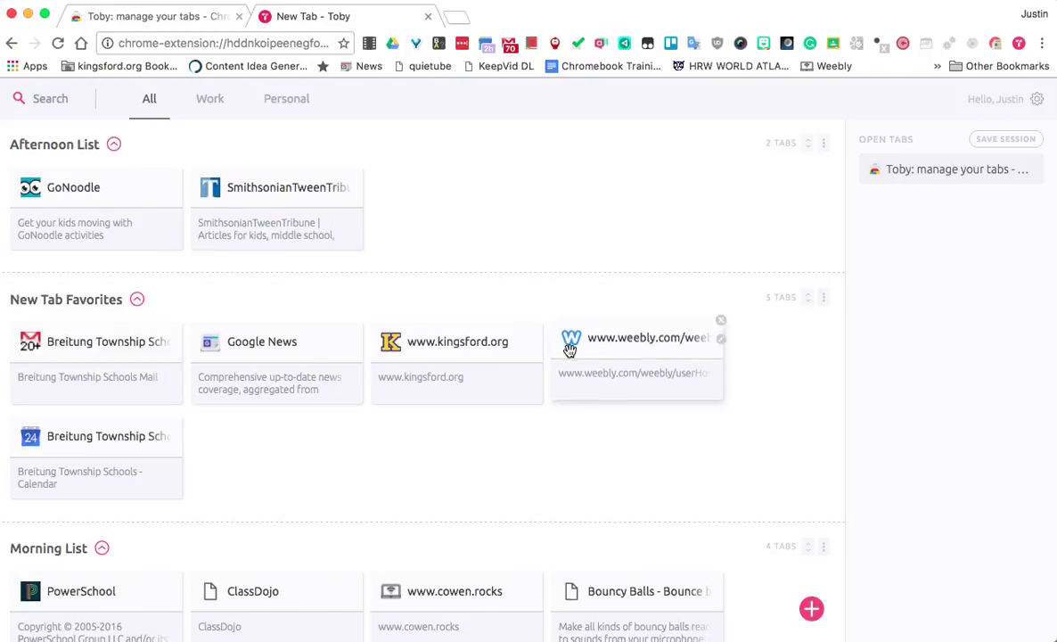
scroll(566, 348, down, 3)
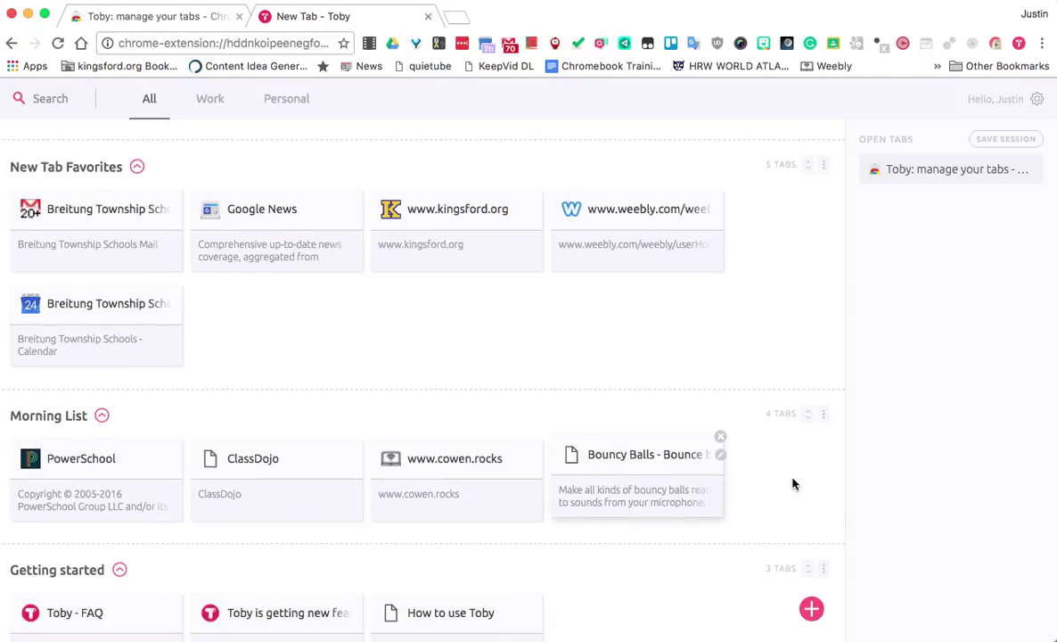
scroll(799, 485, up, 2)
scroll(799, 485, up, 1)
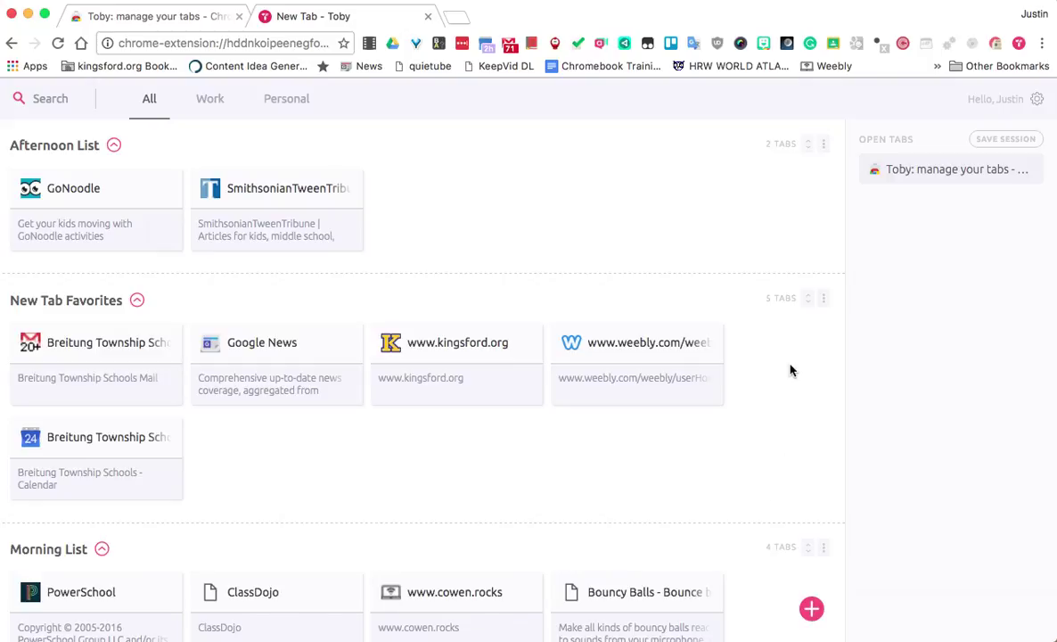
drag(816, 301, 814, 141)
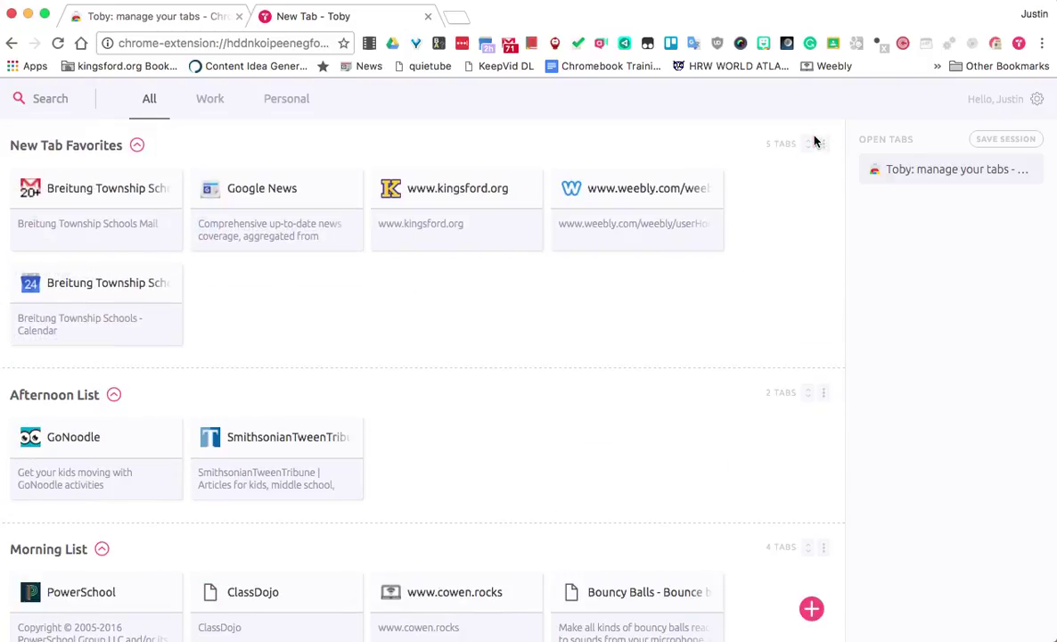